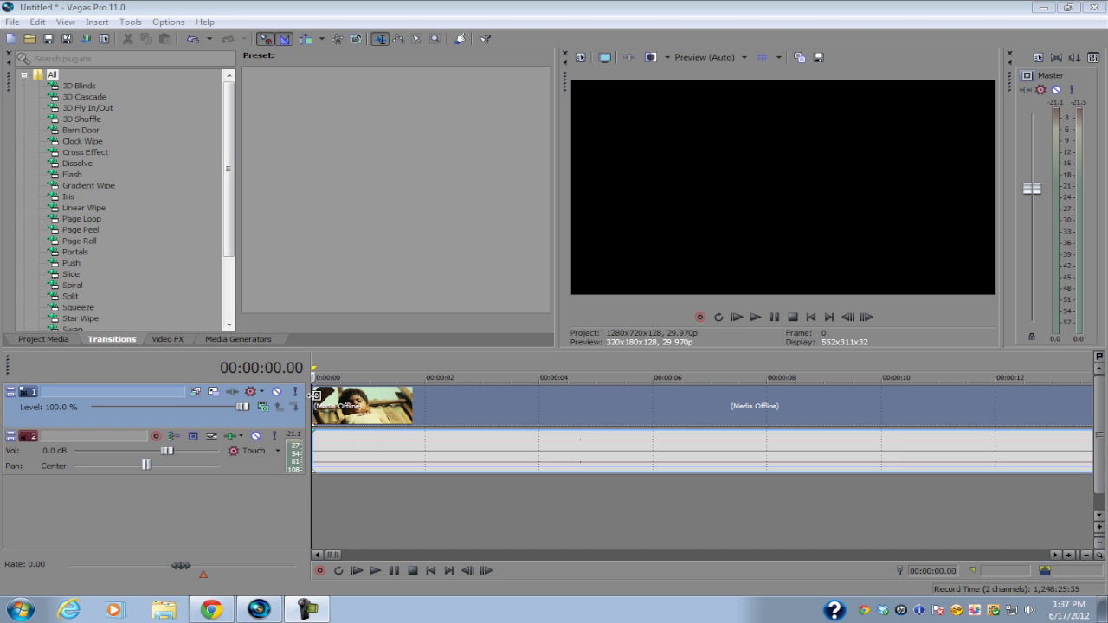
scroll(329, 468, "up", 2)
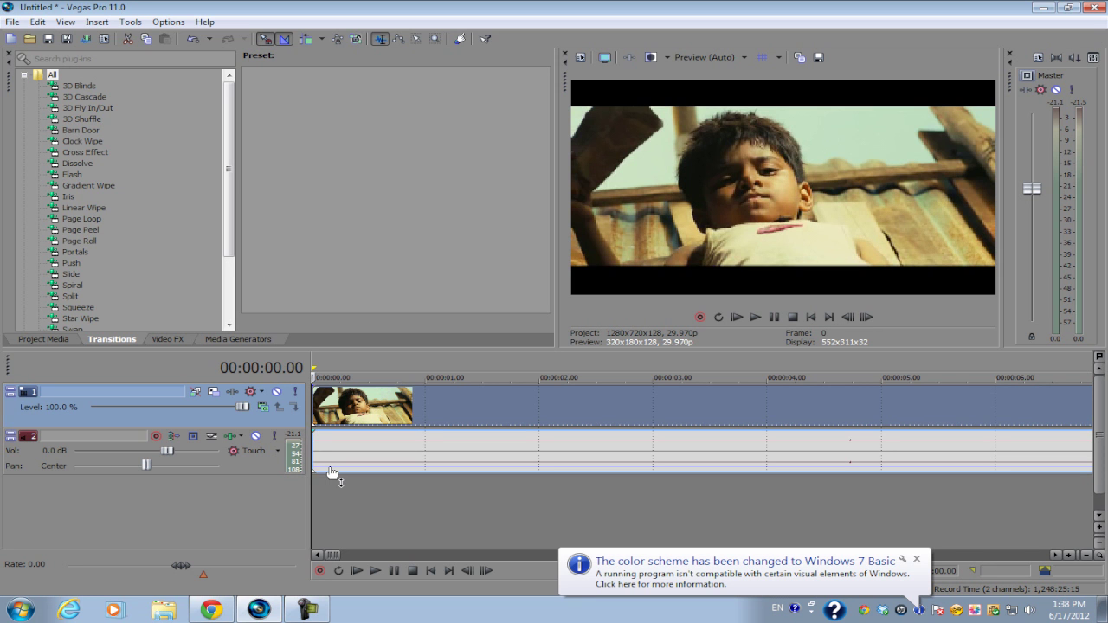
scroll(332, 473, "down", 1)
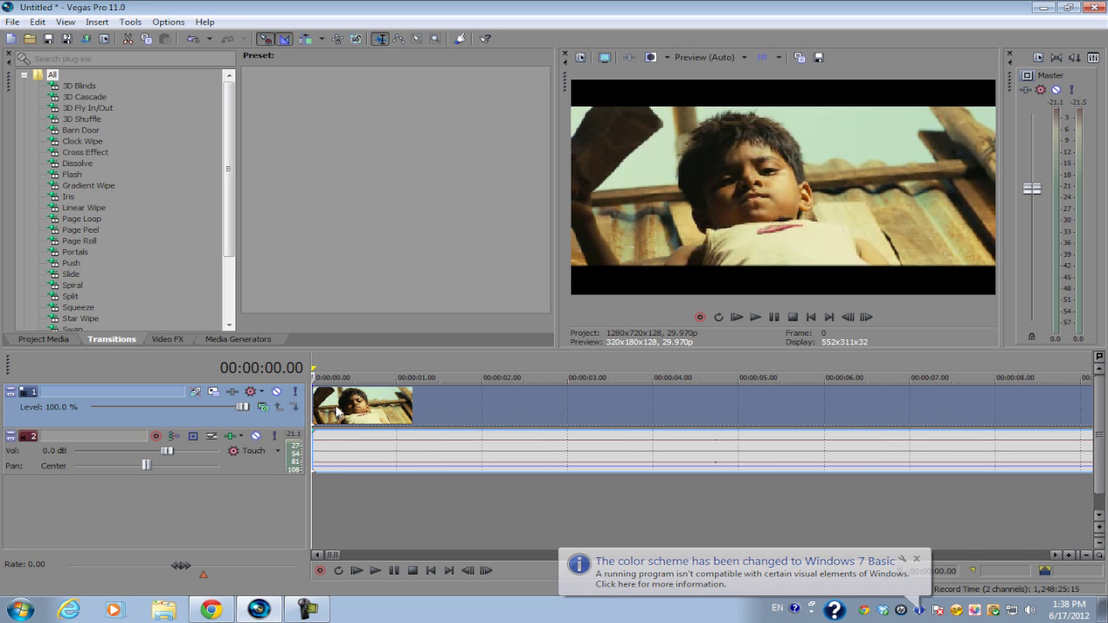
- Start playing the project from its first frame at 00:00:00.00
key("space")
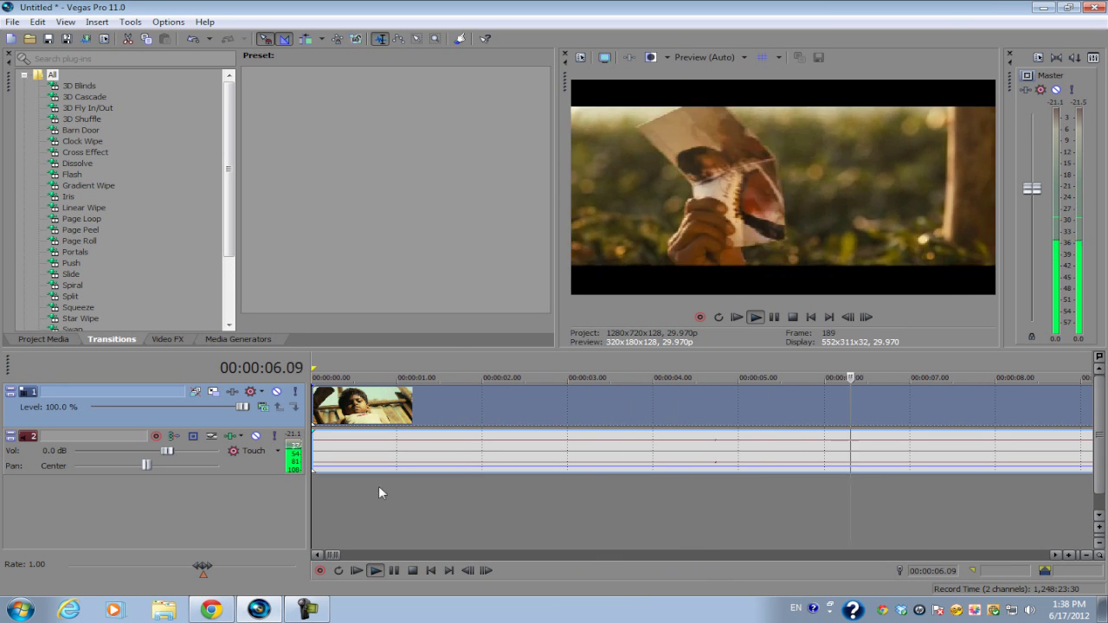
left_click(392, 573)
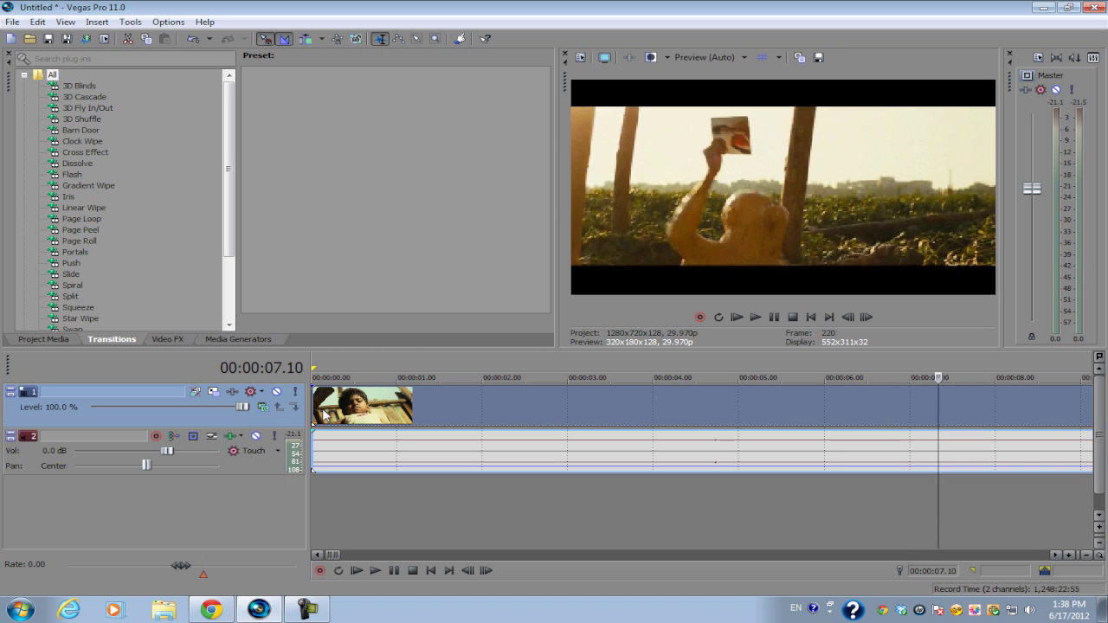
left_click(317, 415)
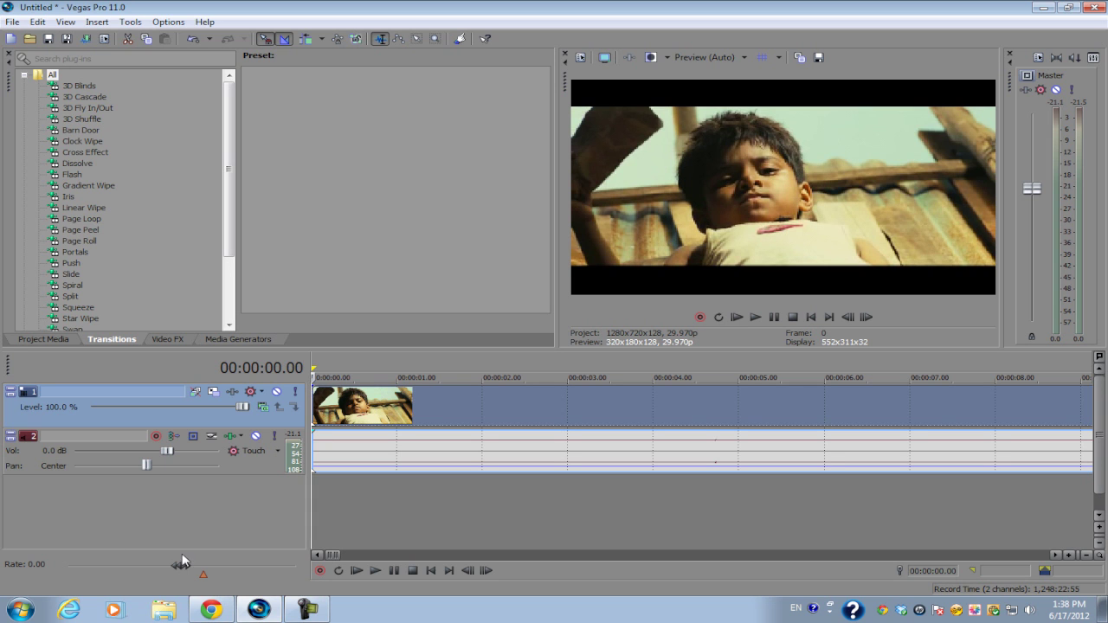
key("Down")
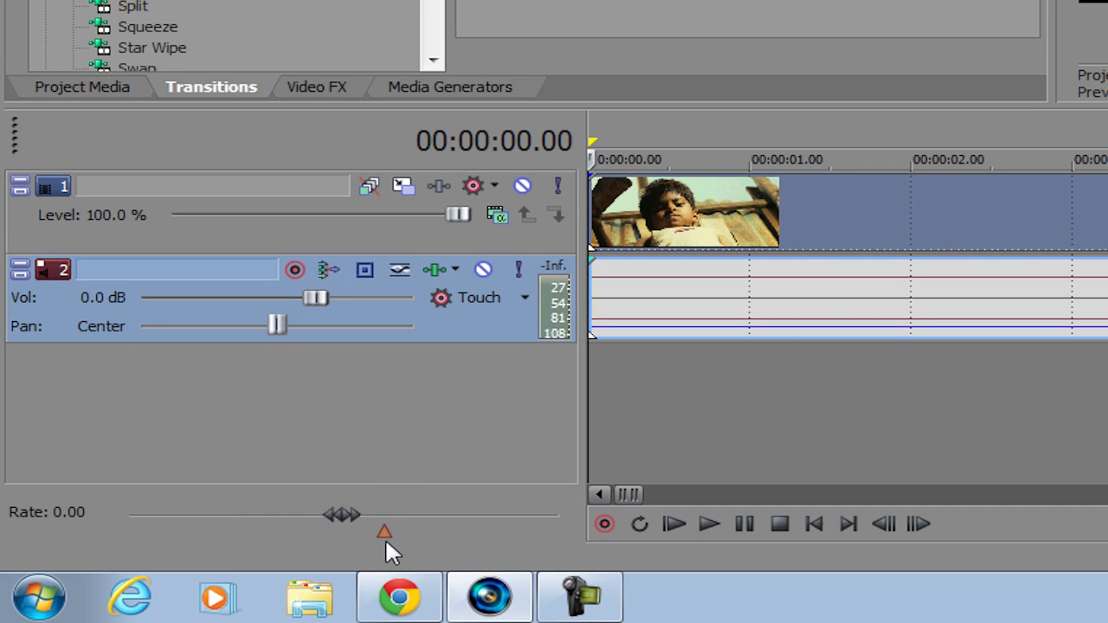
left_click(347, 511)
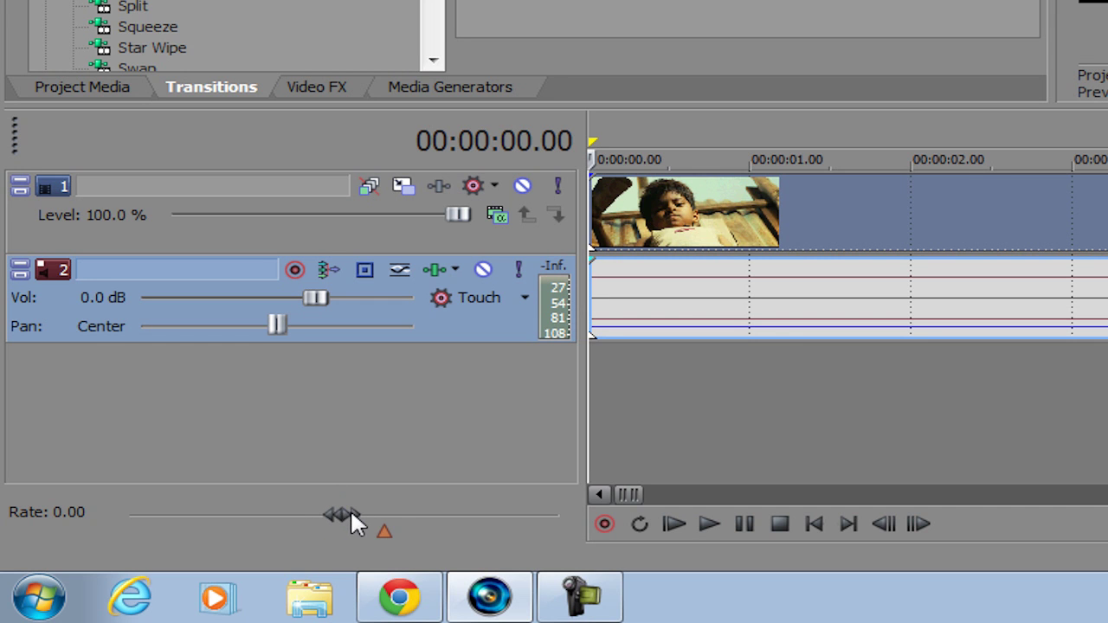
left_click(354, 512)
- Shuttle the project forward at a faster variable rate, stopping at 00:00:10.08
left_click_drag(354, 510, 237, 563)
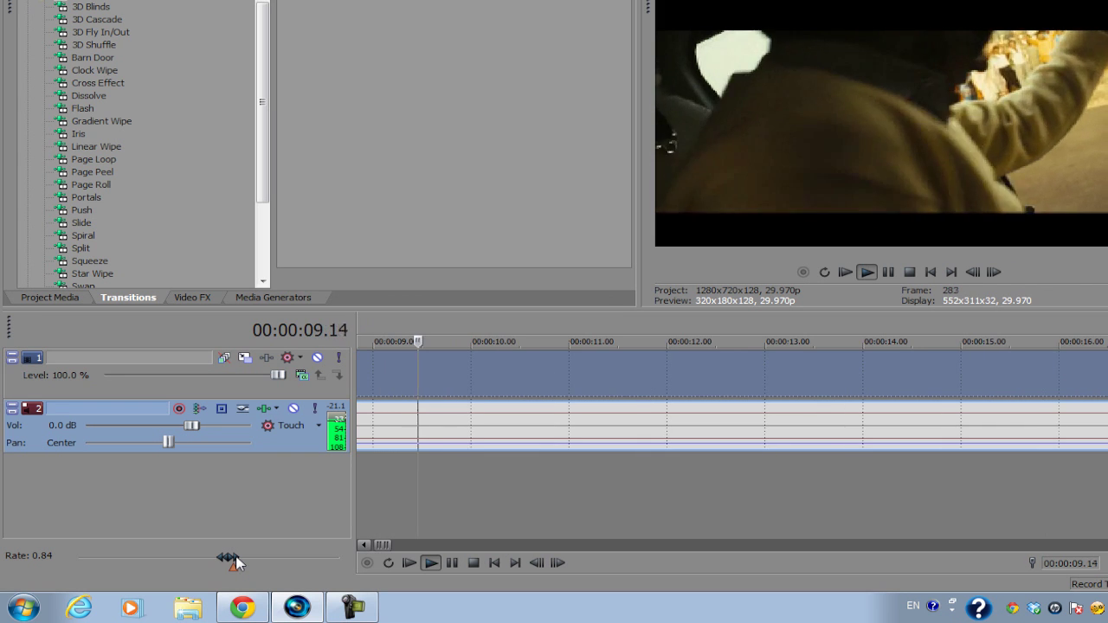
left_click_drag(235, 563, 235, 563)
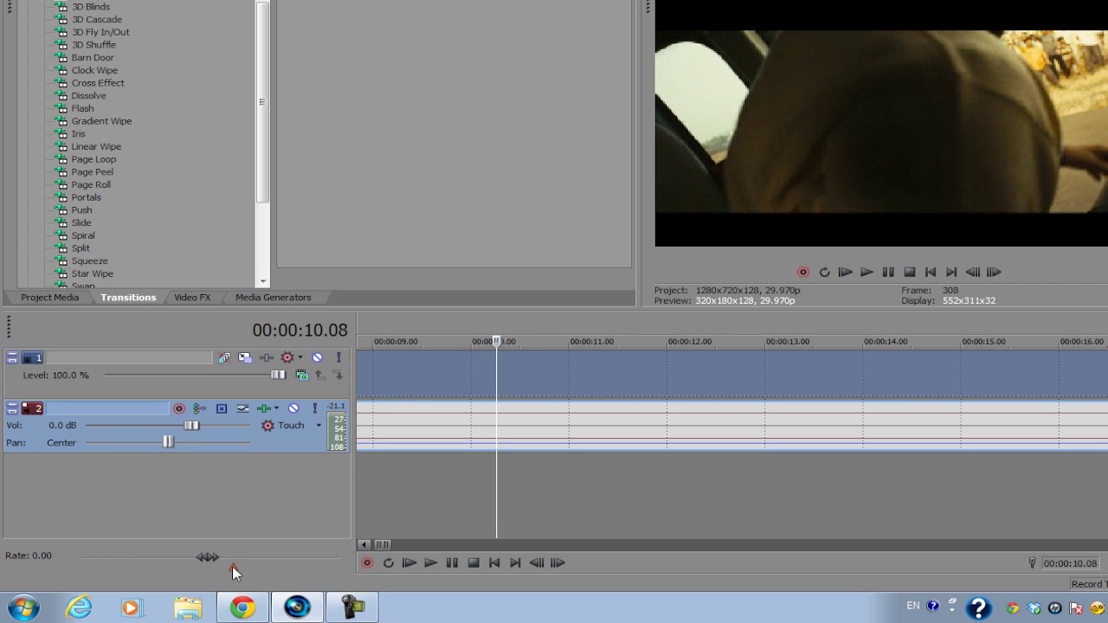
- Play the project at a 0.60 normal playback rate and stop at 00:00:13.15
left_click_drag(239, 573, 232, 577)
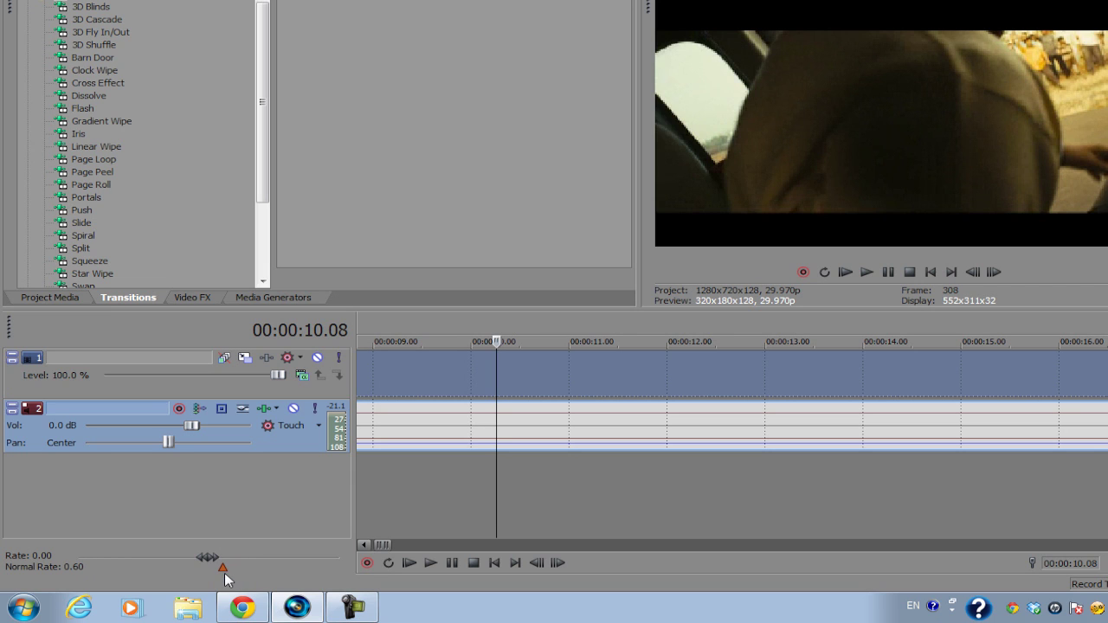
left_click(436, 565)
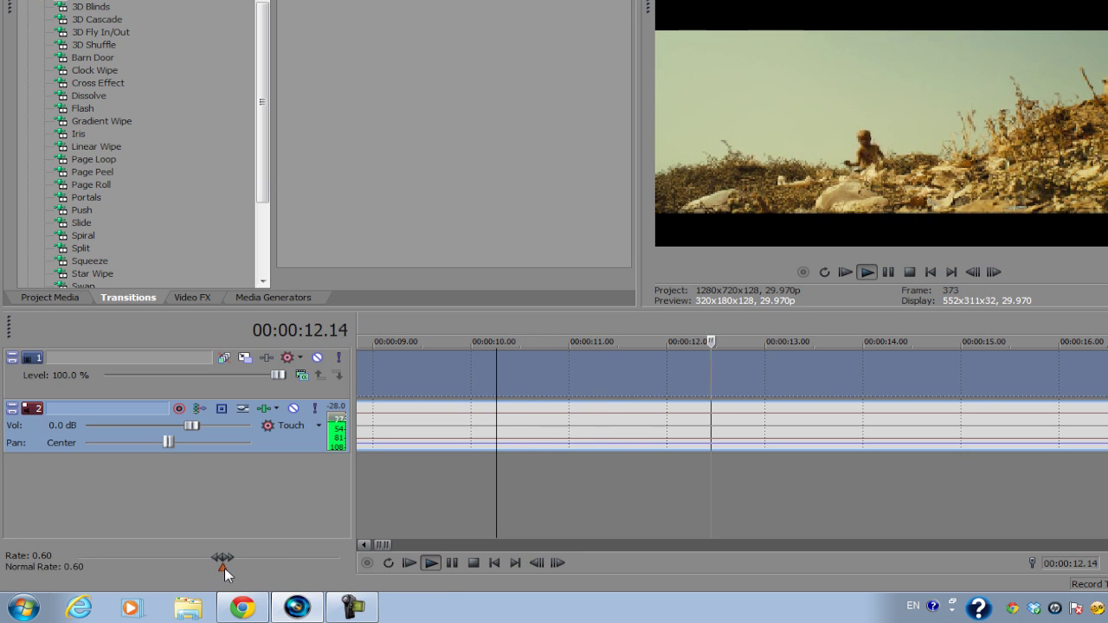
left_click(447, 565)
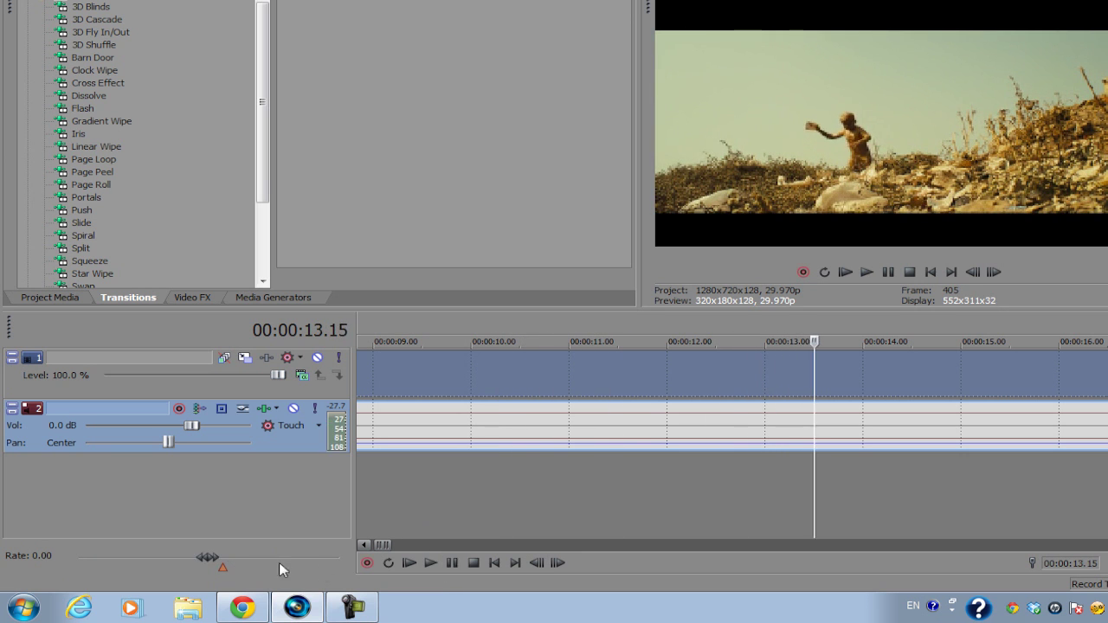
right_click(222, 570)
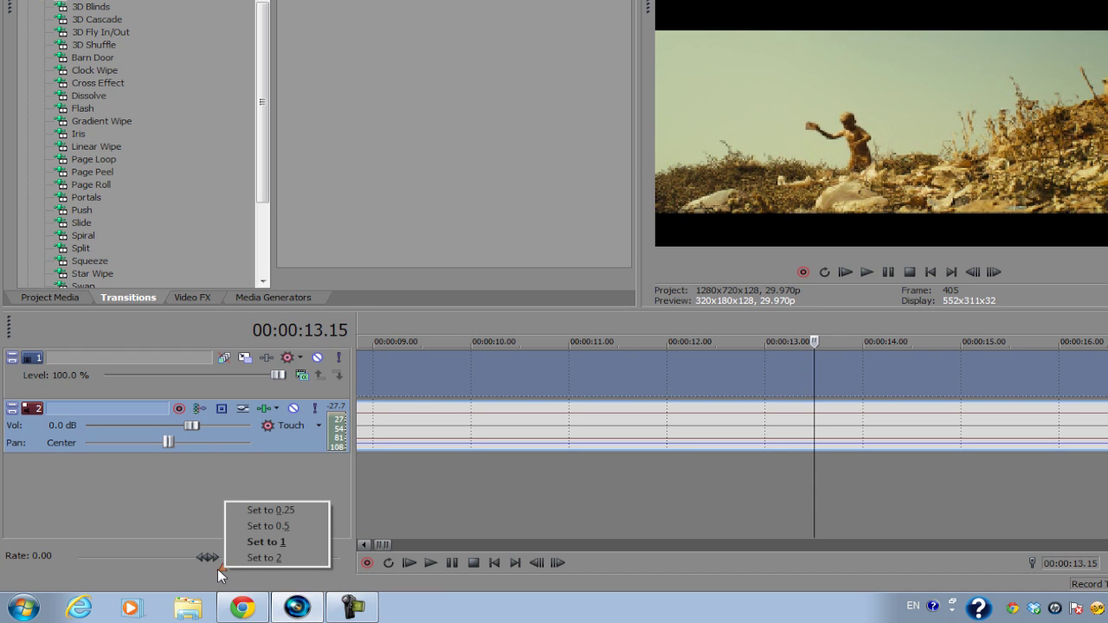
- Reset the normal rate to 1, browse the preset rates, and park at 00:00:12.01
left_click(295, 539)
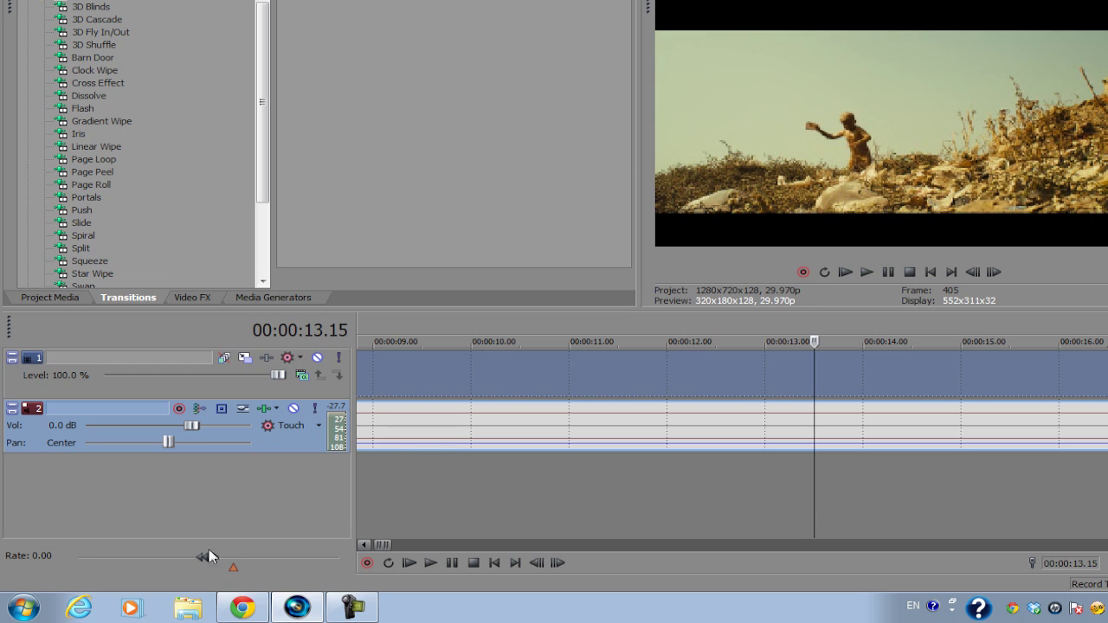
right_click(231, 570)
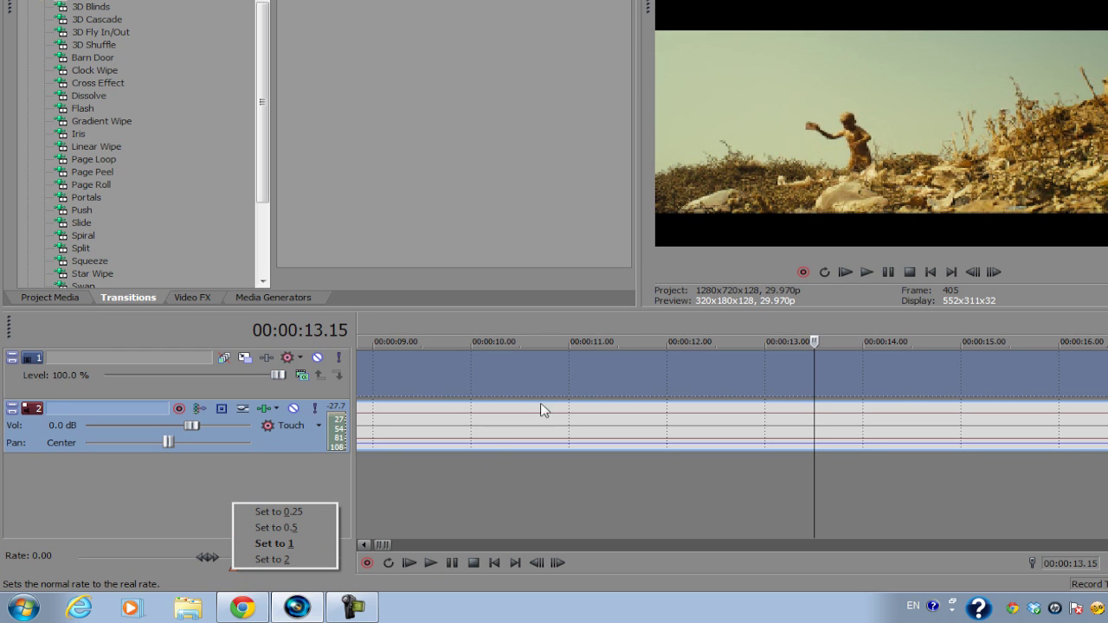
left_click(669, 374)
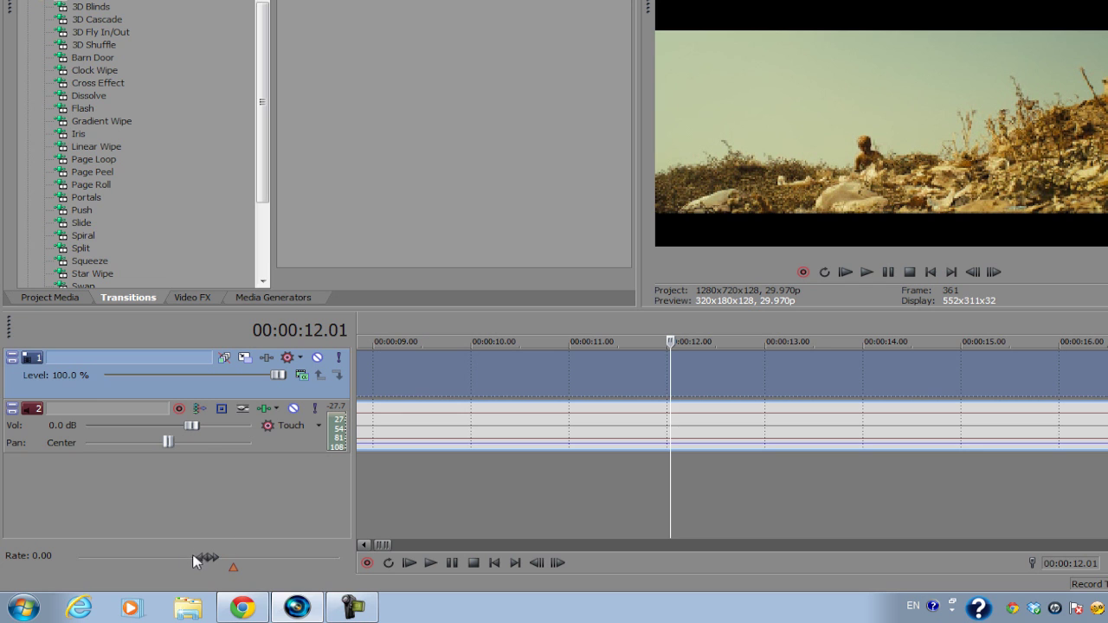
scroll(604, 390, "down", 2)
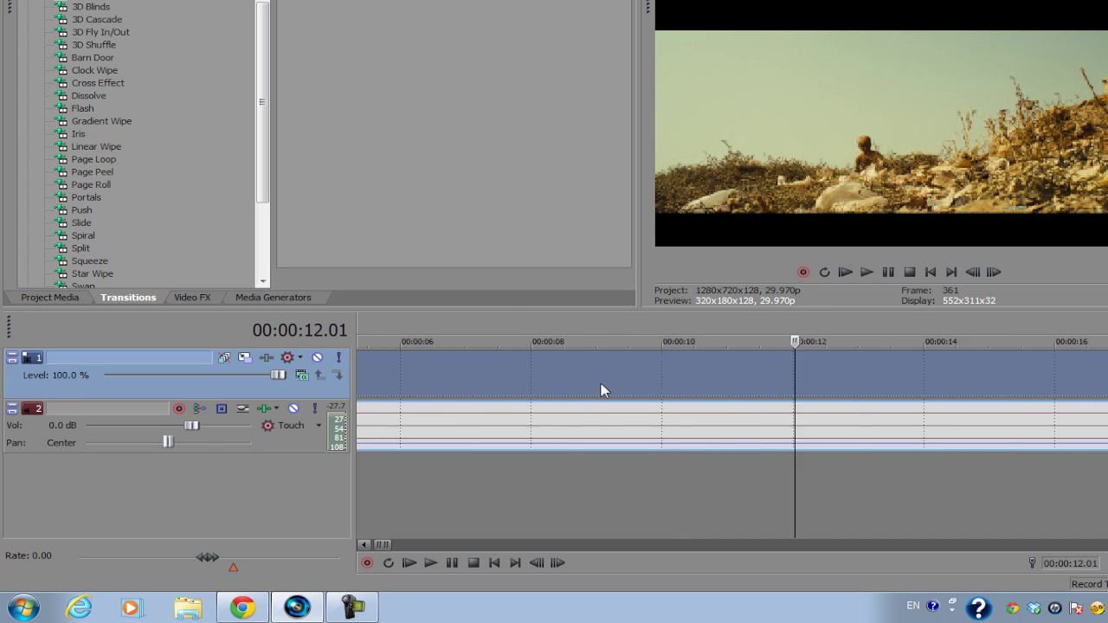
scroll(604, 391, "down", 5)
- Move the playhead to 00:00:21.00, then to the hillside frame at 00:00:14.01
left_click(443, 371)
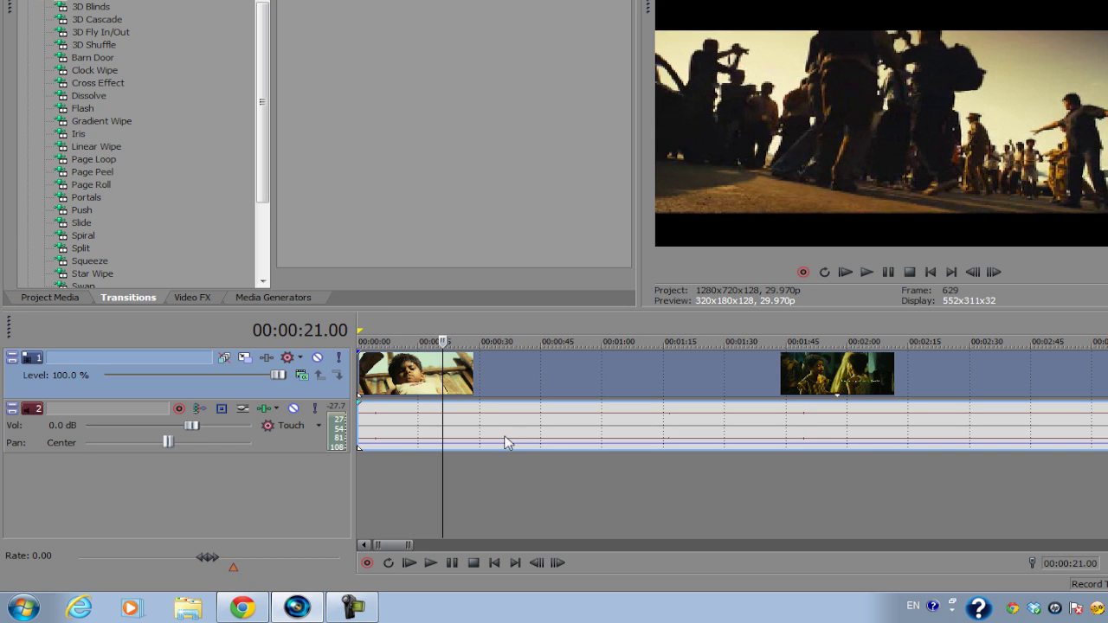
left_click(416, 370)
scroll(417, 371, "up", 3)
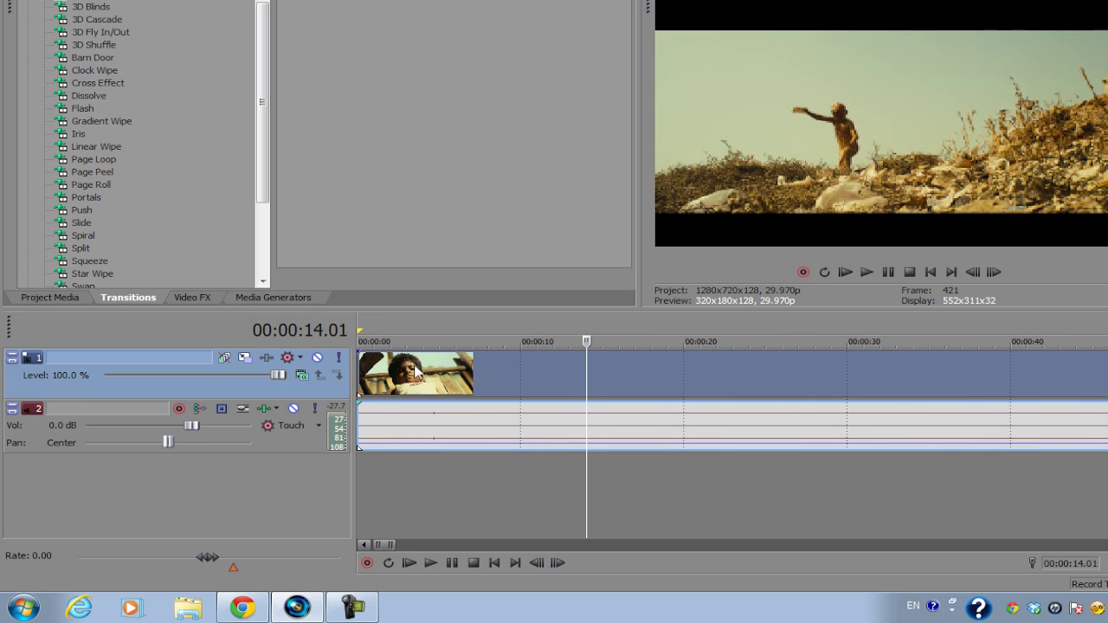
scroll(448, 371, "up", 2)
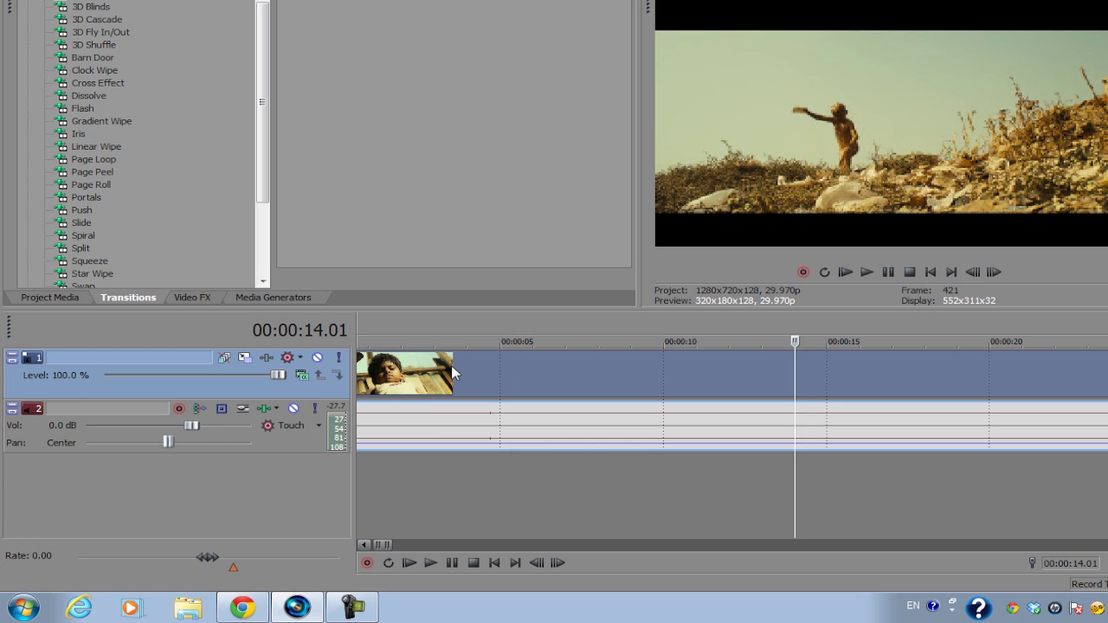